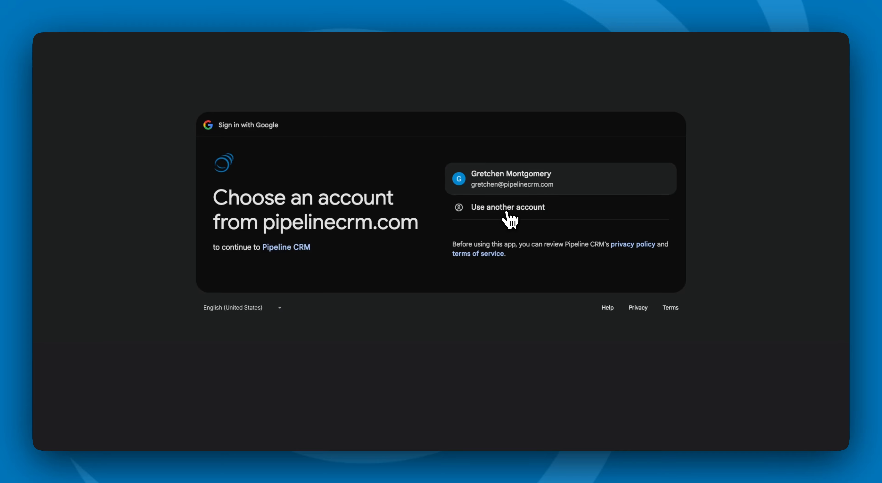
Authorize the email sync by signing back in to Pipeline CRM with the existing Google account
left_click(506, 212)
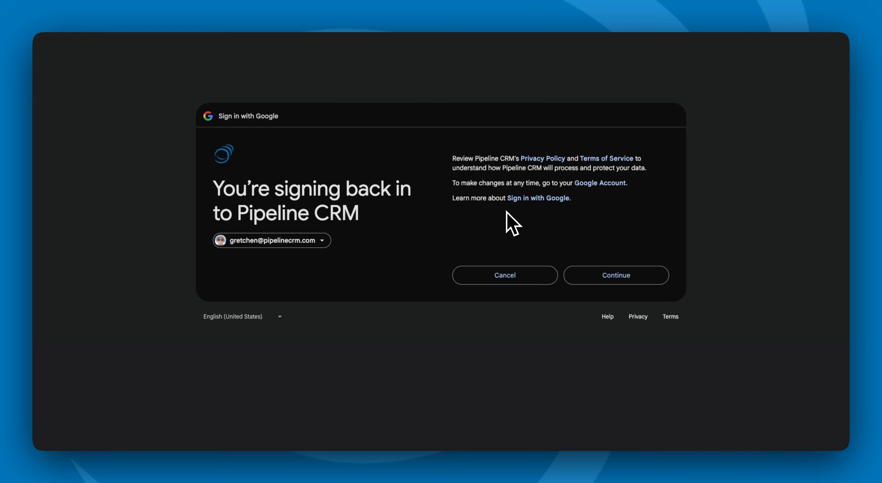
left_click(593, 283)
left_click(599, 300)
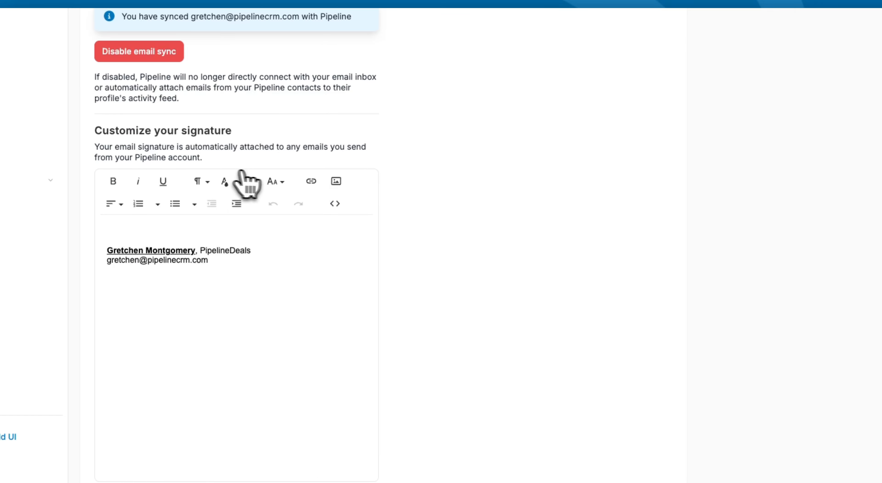
Review the profile's primary email and the client options for opening and sending email links
scroll(294, 208, "up", 5)
scroll(289, 200, "up", 3)
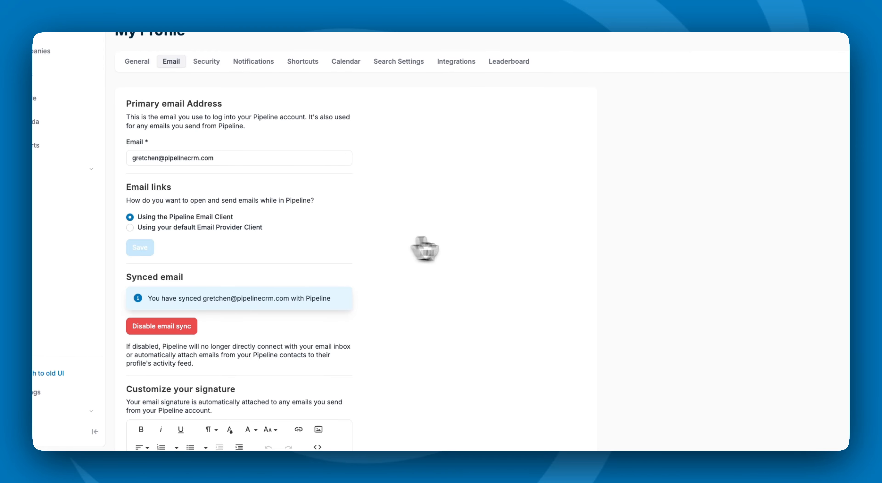
left_click(130, 228)
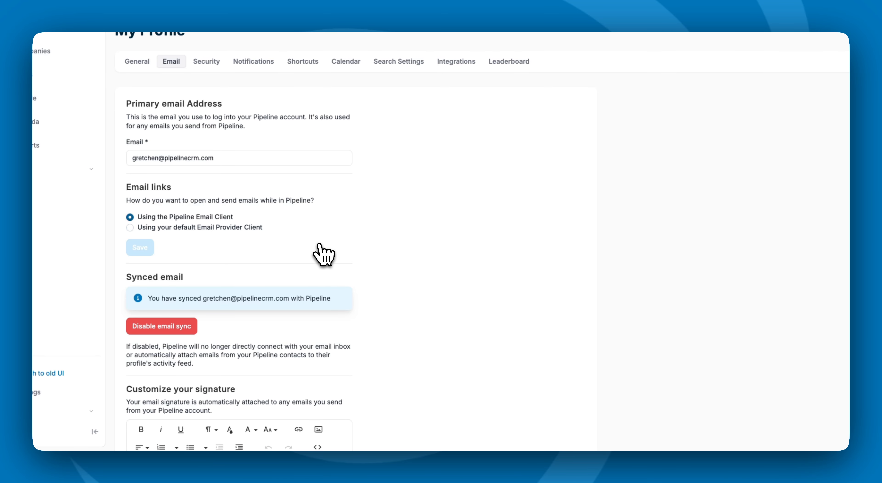
Remove the bold and underline formatting from the name in the email signature
scroll(394, 276, "down", 5)
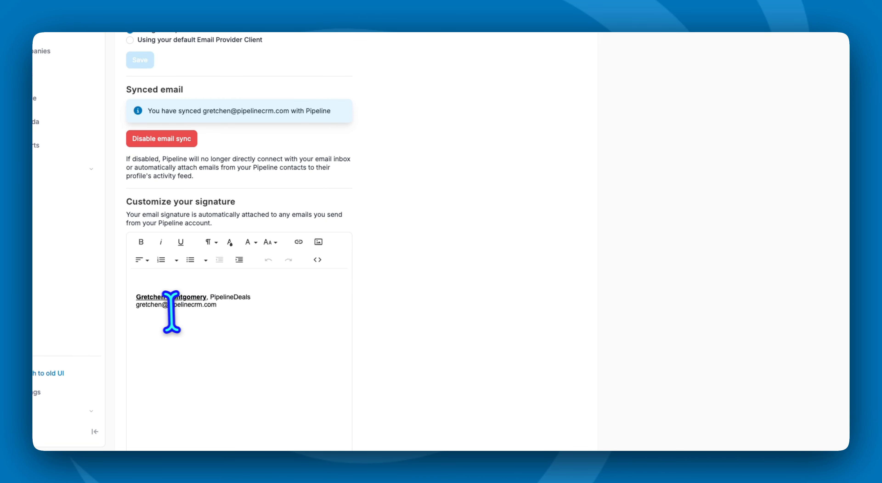
left_click_drag(136, 297, 208, 298)
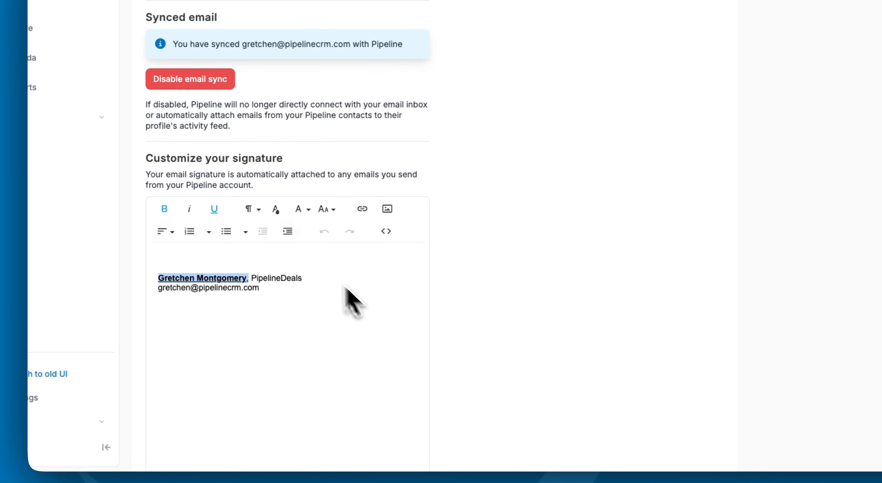
left_click(165, 209)
left_click(214, 208)
left_click(289, 304)
Examine the list of email signature types and their view or edit options below the signature editor
scroll(307, 350, "down", 5)
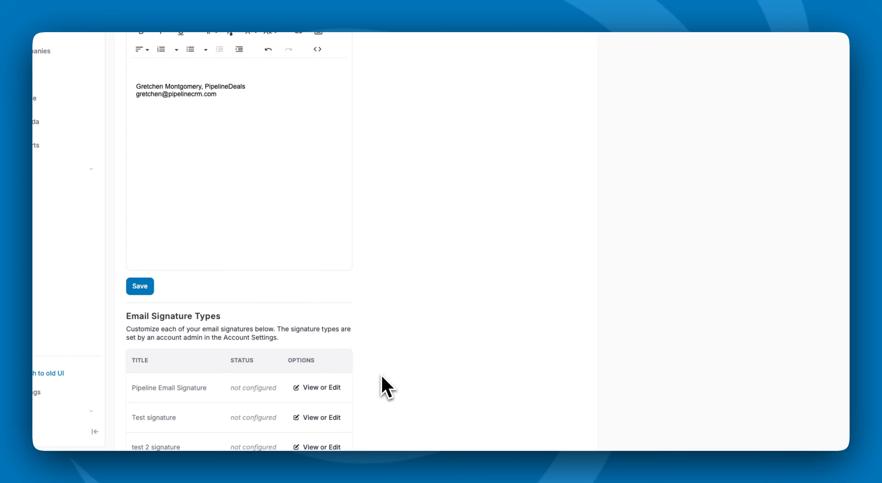
scroll(380, 386, "down", 1)
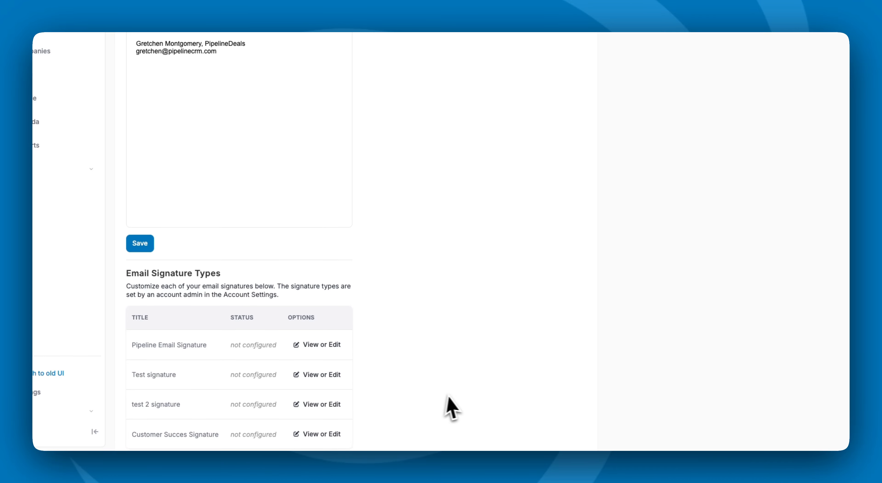
scroll(445, 407, "down", 1)
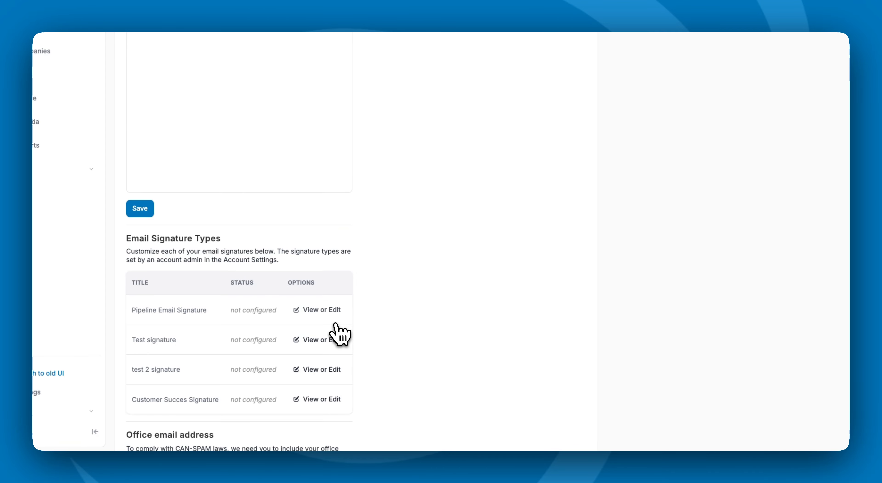
left_click(334, 319)
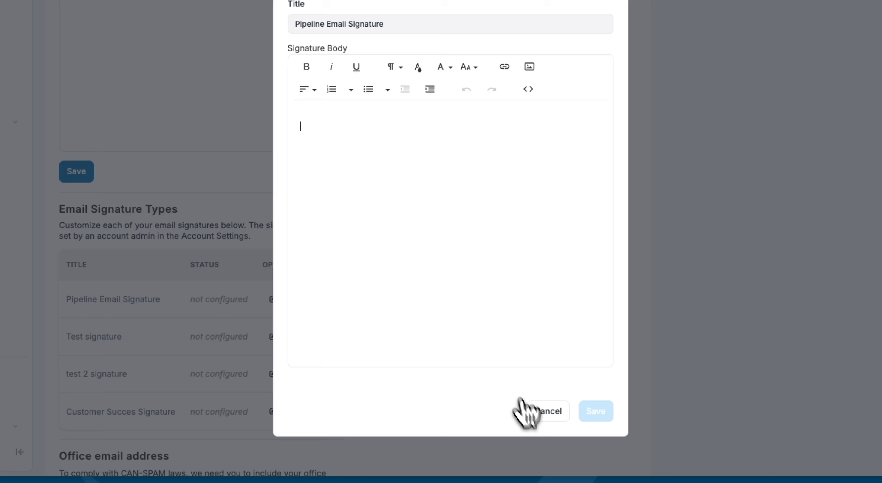
left_click(523, 410)
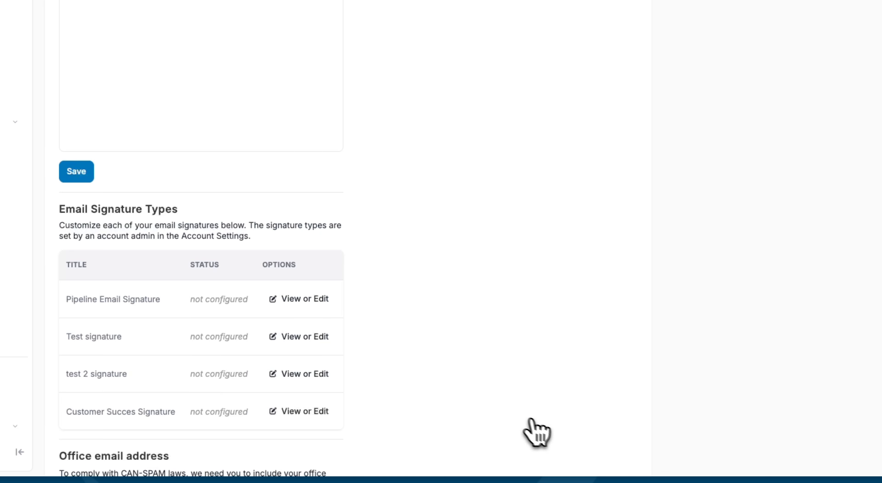
scroll(407, 375, "down", 10)
Open the profile's security settings to review the password and multi-factor authentication options
scroll(404, 374, "up", 15)
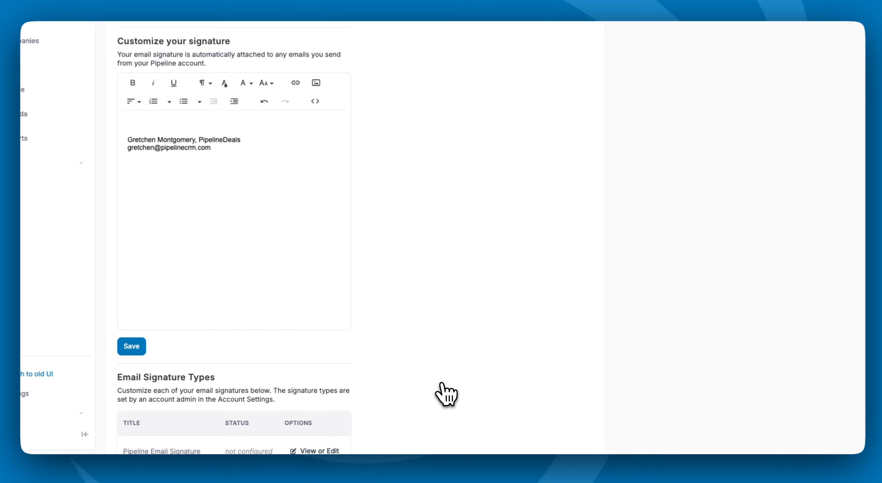
left_click(213, 61)
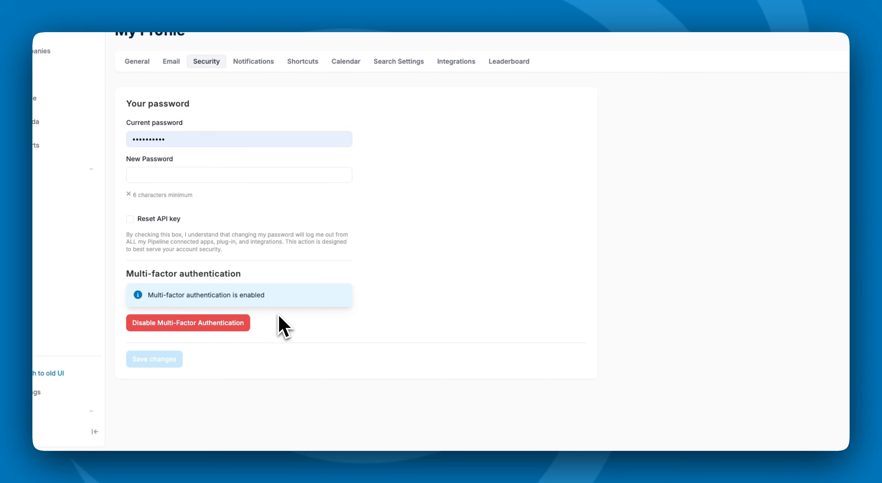
Turn on email notifications for the Team Use Report and the Personal Use Report
left_click(253, 61)
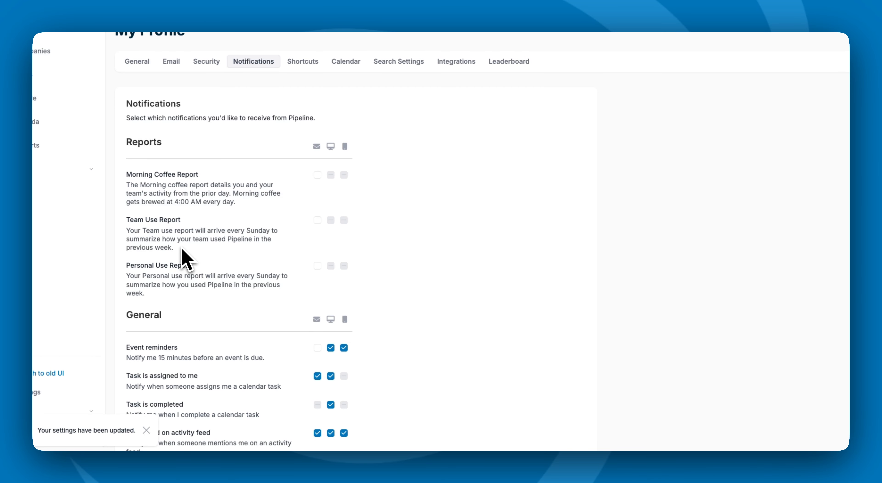
left_click(317, 220)
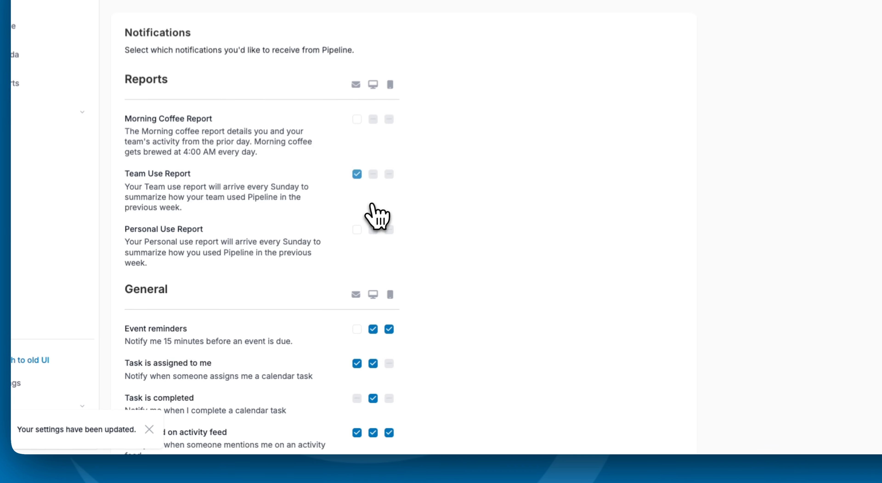
left_click(317, 266)
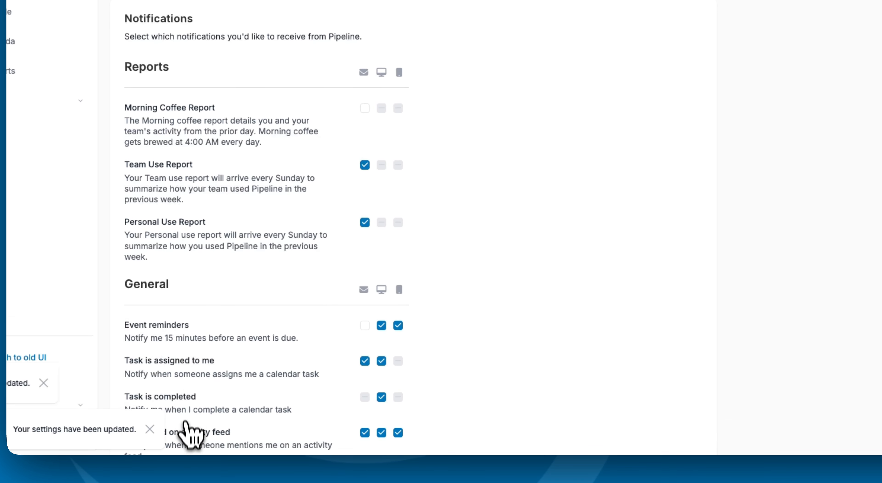
Examine the general notification options for email, desktop and mobile, such as record creation and deal assignment
scroll(388, 237, "down", 3)
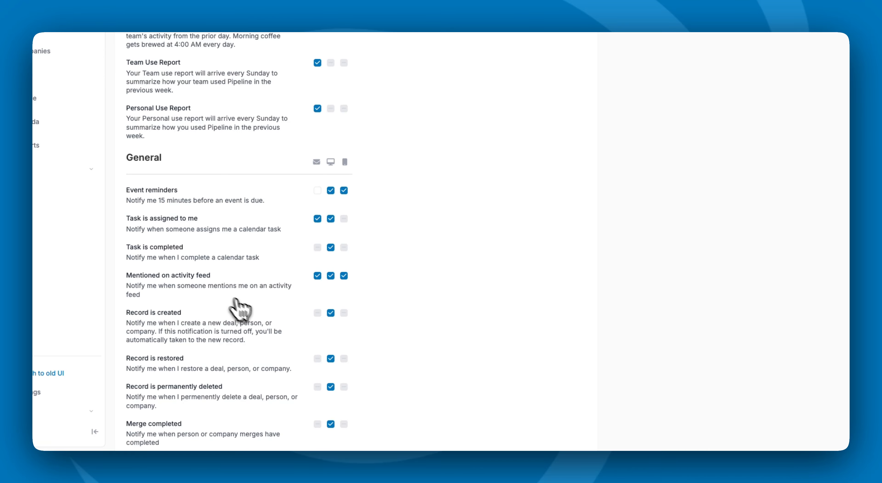
left_click(330, 313)
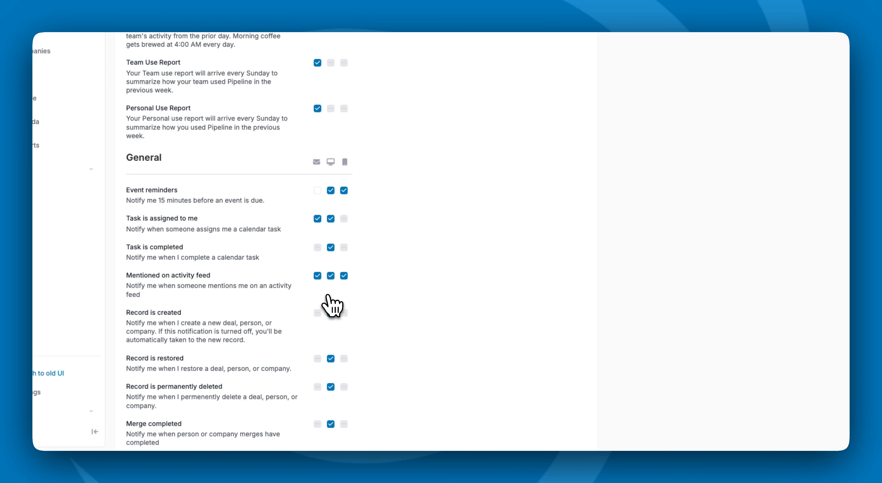
scroll(356, 328, "down", 4)
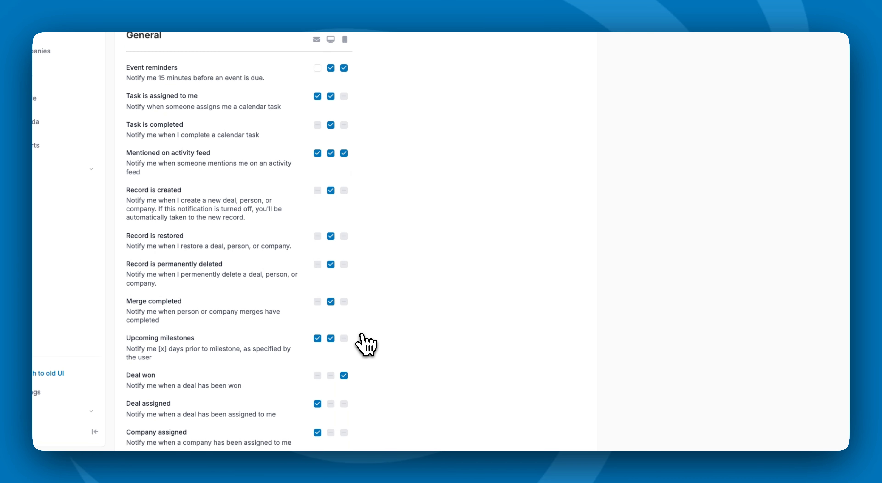
scroll(366, 318, "down", 3)
scroll(374, 356, "up", 10)
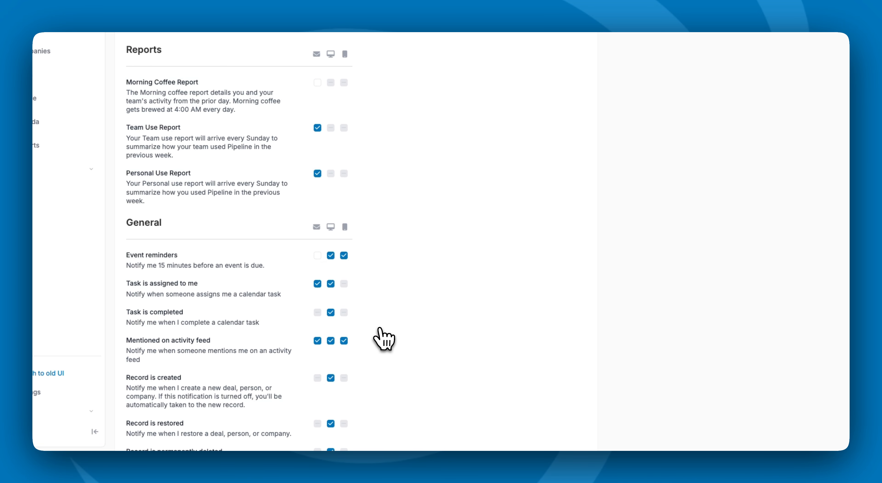
scroll(380, 337, "up", 3)
Enable keyboard shortcuts in the profile's shortcut settings
left_click(303, 61)
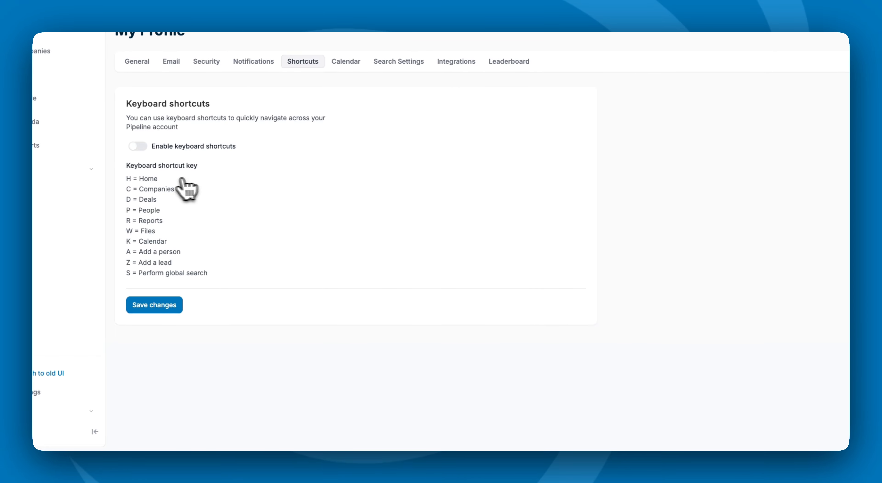
left_click(138, 146)
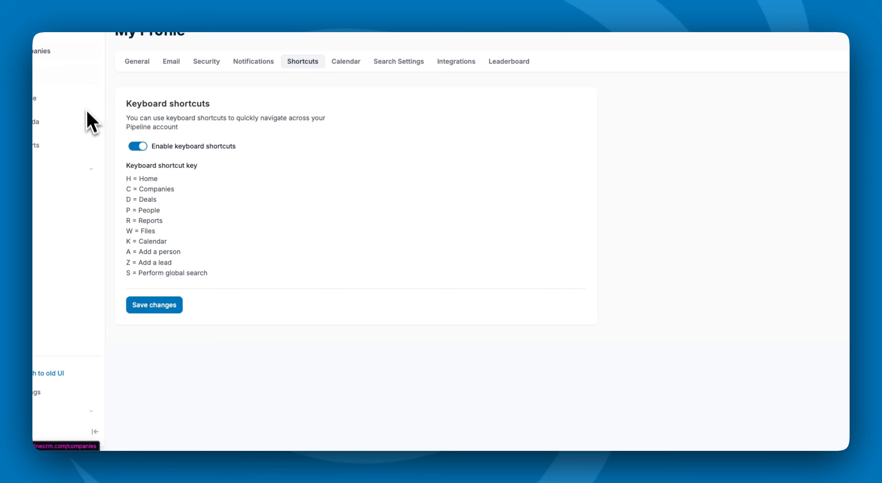
left_click(226, 147)
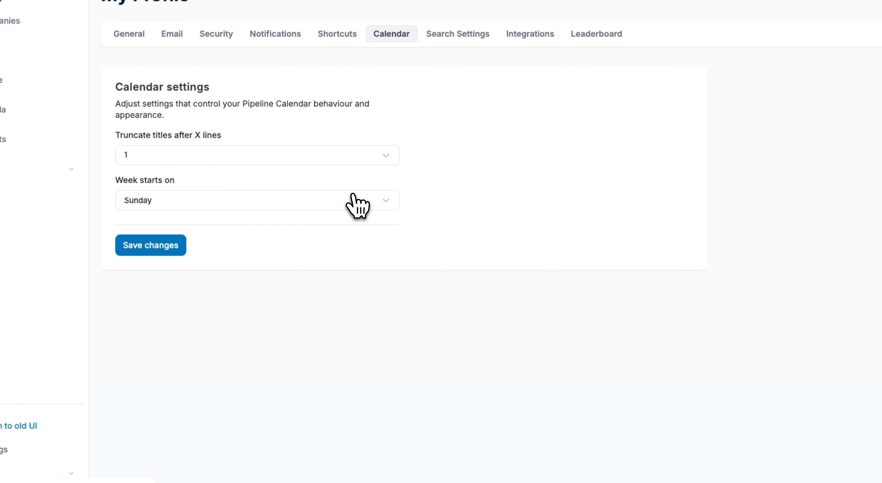
View the calendar settings' choices for truncating titles and for the day the week starts on
left_click(352, 158)
left_click(438, 174)
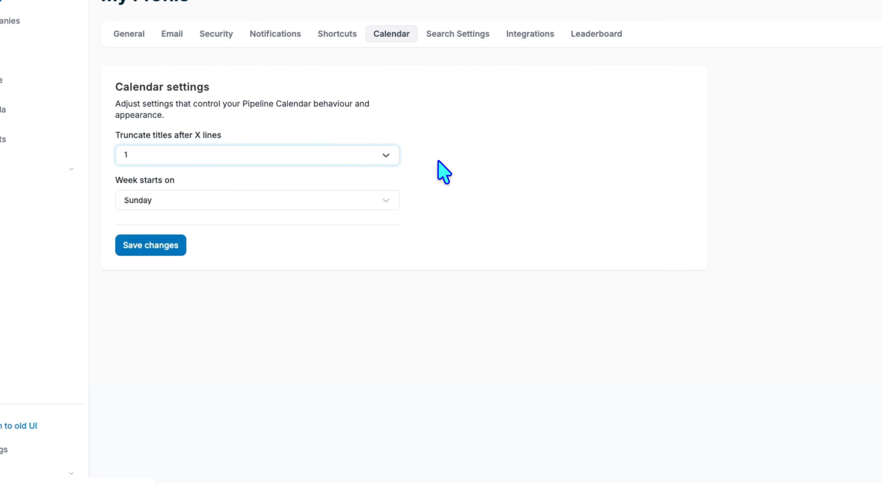
left_click(240, 205)
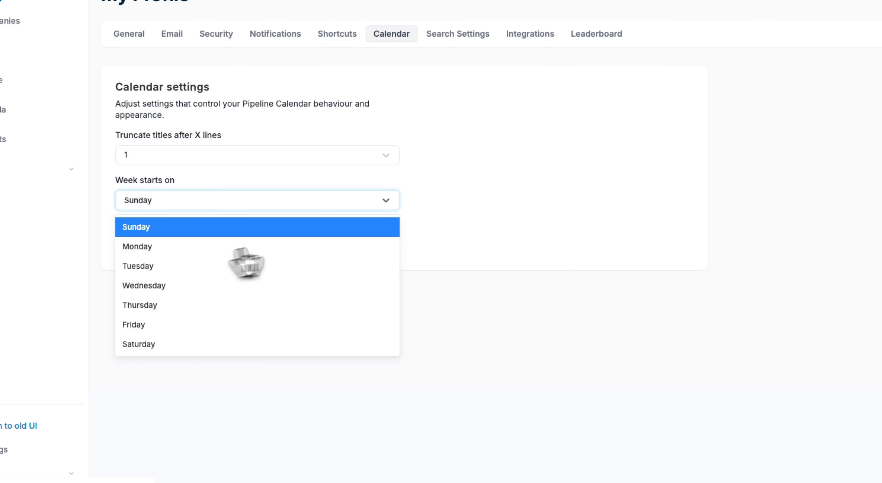
left_click(444, 212)
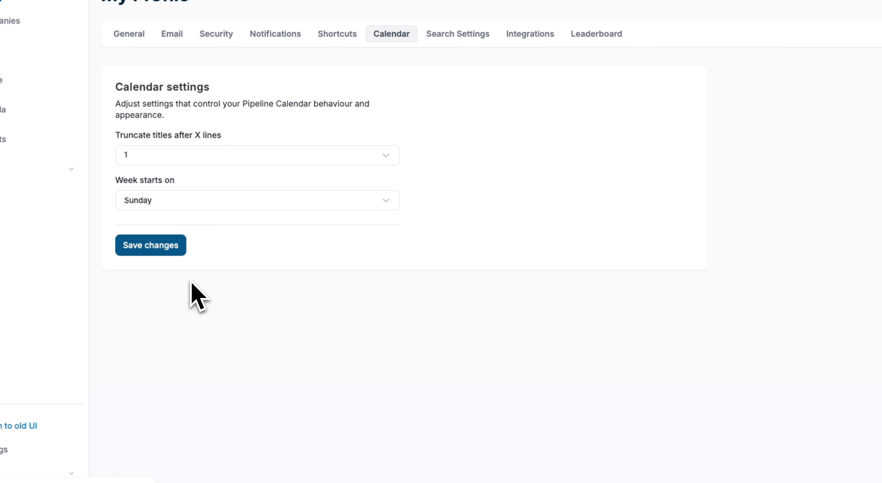
Open the search settings and run a global search for a first name to see which person fields are displayed
left_click(458, 34)
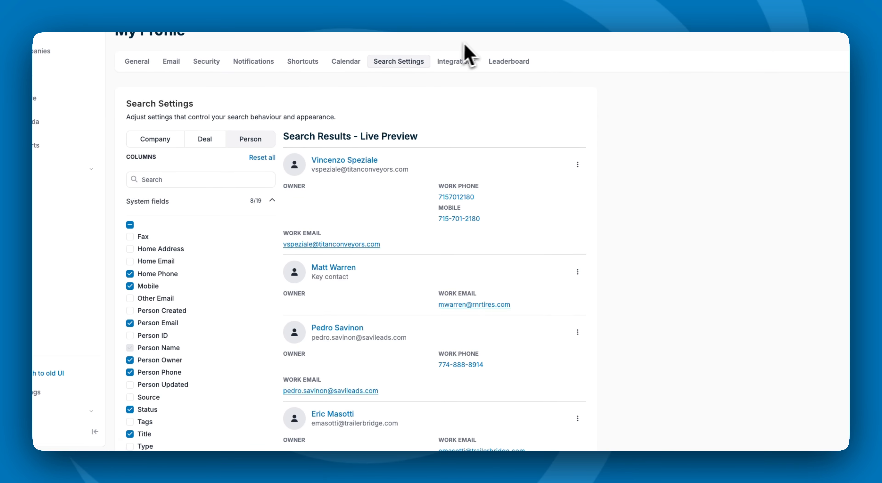
left_click(492, 38)
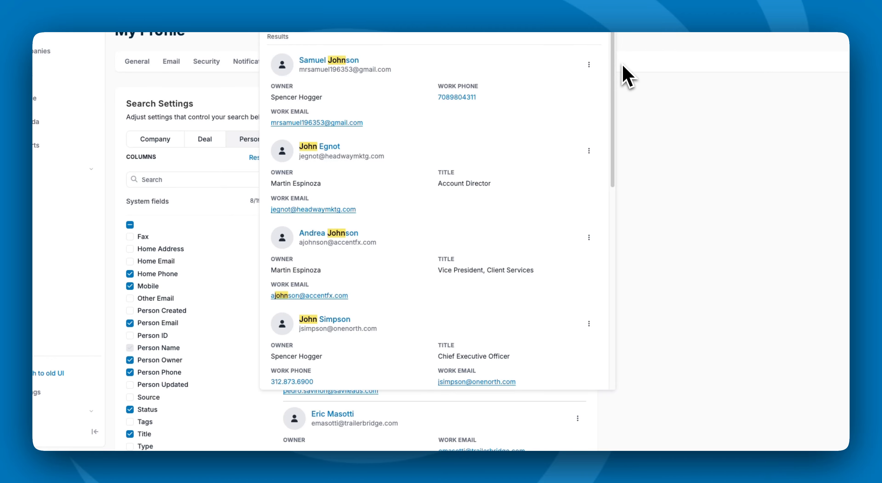
left_click(595, 40)
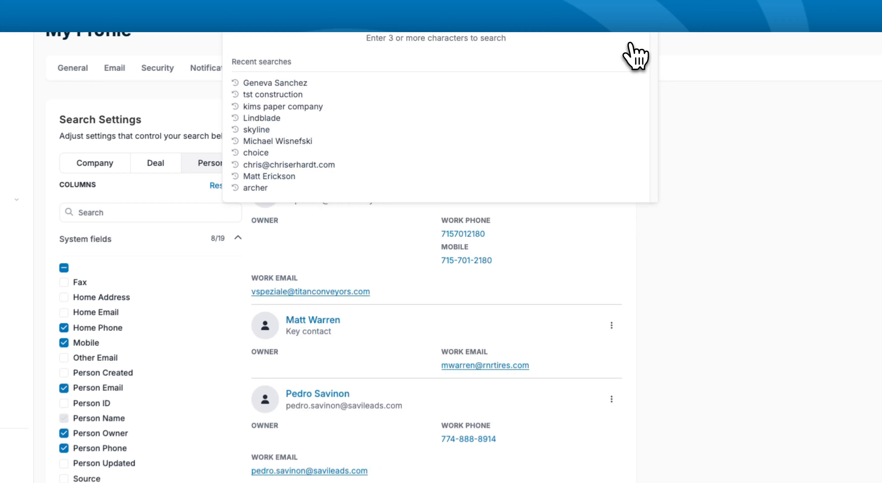
left_click(631, 44)
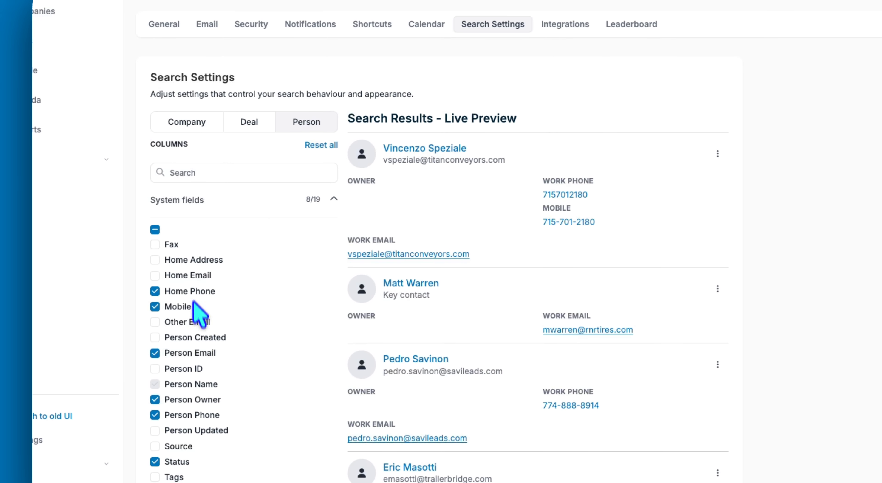
Add Home Address to the system fields shown in Person search results
left_click(192, 260)
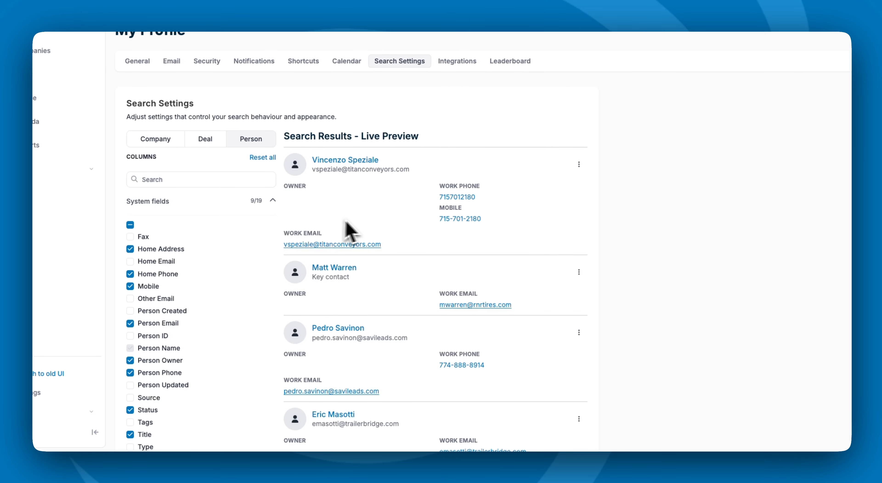
scroll(190, 383, "down", 2)
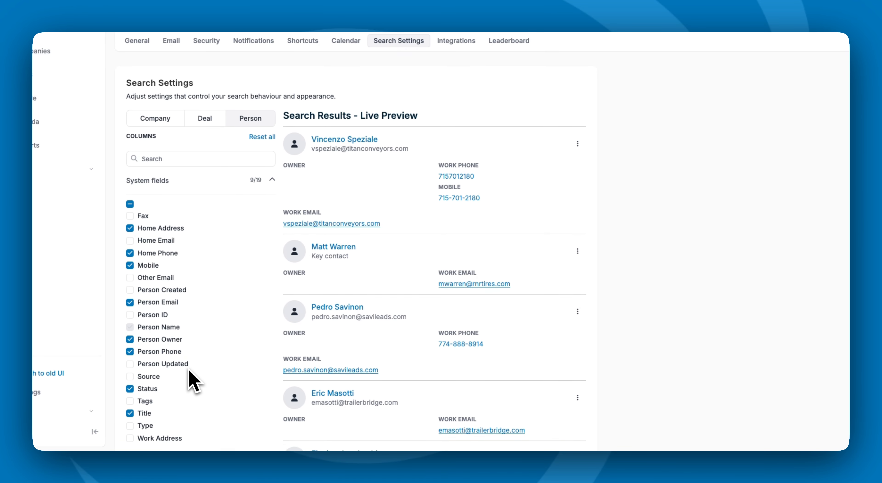
left_click(161, 358)
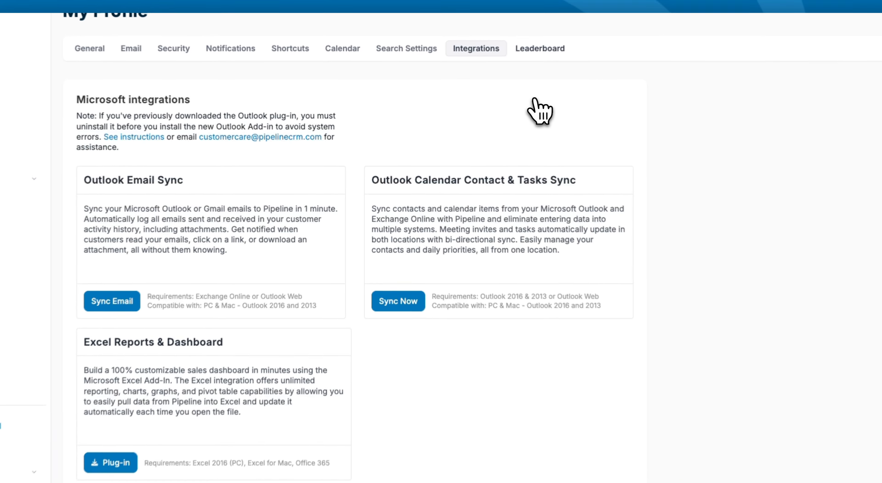
View the challenges leaderboard and expand the list of help and support resources
left_click(508, 62)
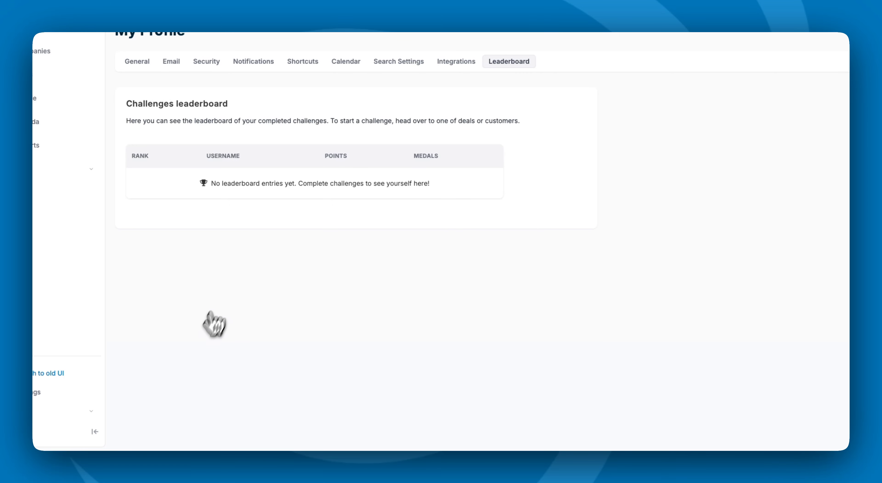
left_click(63, 412)
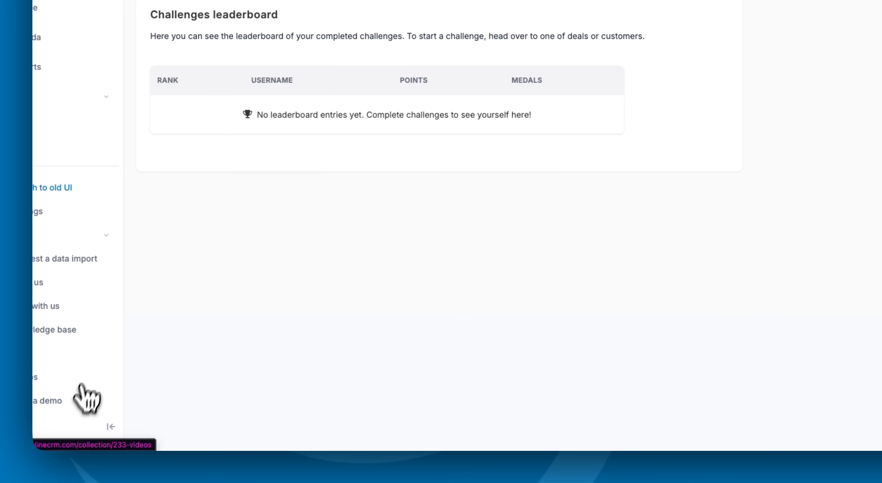